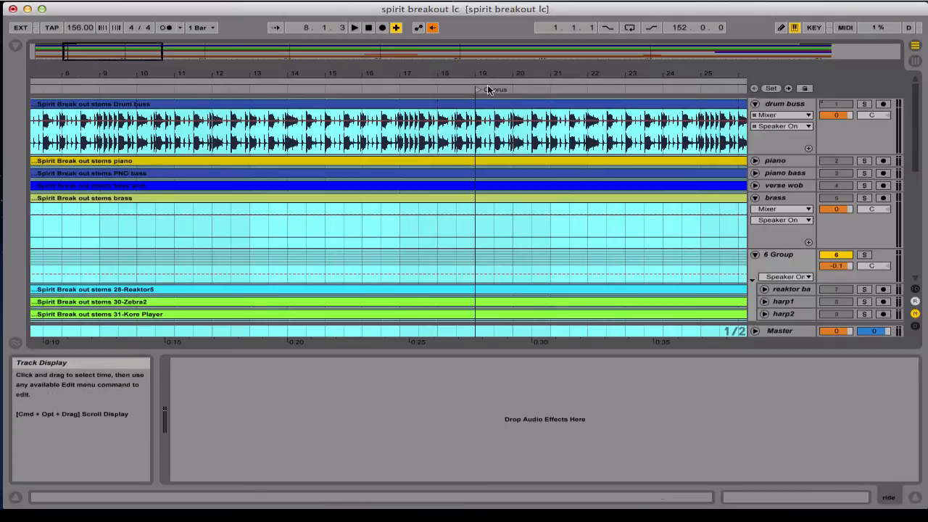
Review the arrangement through to its end at bar 153 and deactivate the 6 Group track
{"action": "scroll", "coordinate": [442, 131], "scroll_direction": "right", "scroll_amount": 10}
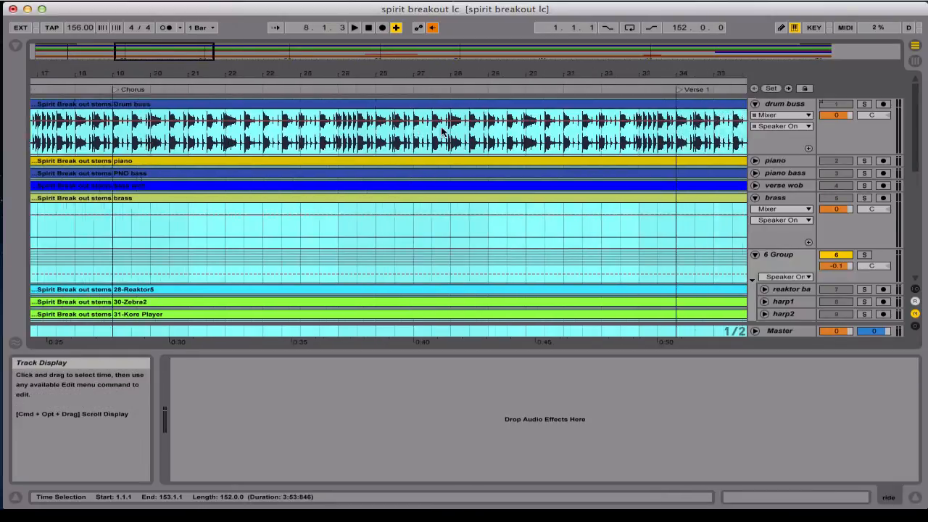
{"action": "scroll", "coordinate": [443, 130], "scroll_direction": "right", "scroll_amount": 20}
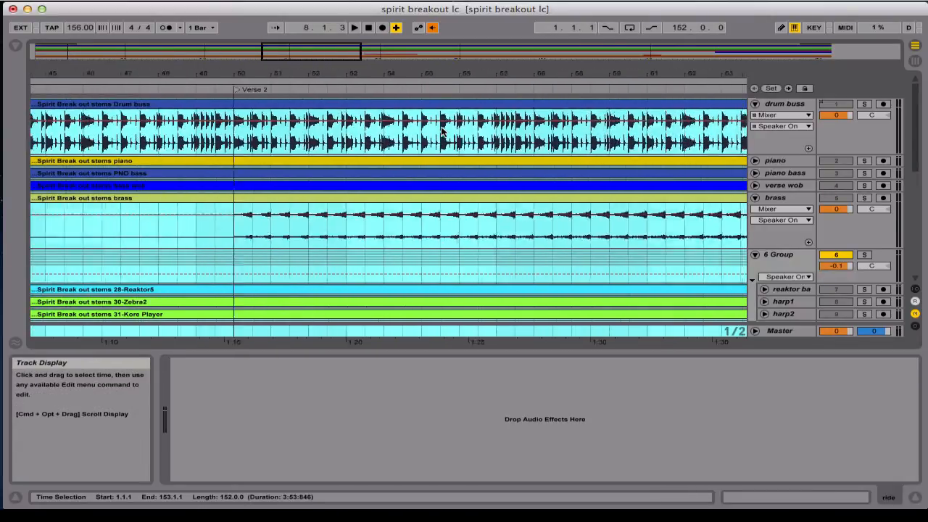
{"action": "scroll", "coordinate": [441, 130], "scroll_direction": "right", "scroll_amount": 12}
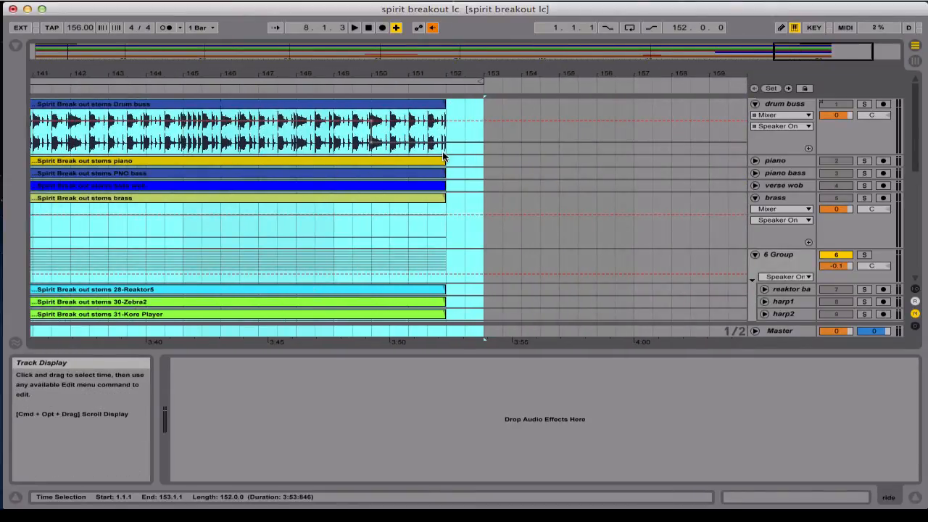
{"action": "scroll", "coordinate": [443, 156], "scroll_direction": "down", "scroll_amount": 5}
{"action": "scroll", "coordinate": [443, 157], "scroll_direction": "up", "scroll_amount": 5}
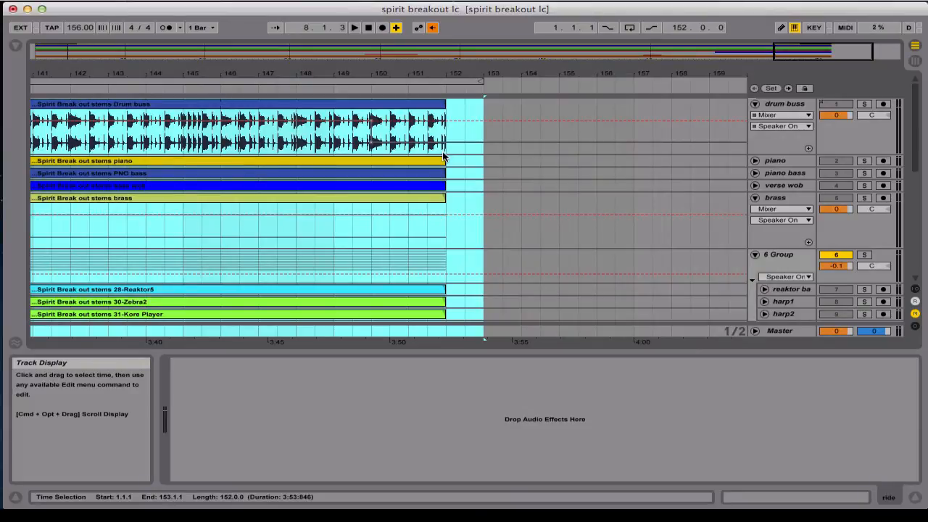
{"action": "left_click", "coordinate": [834, 255]}
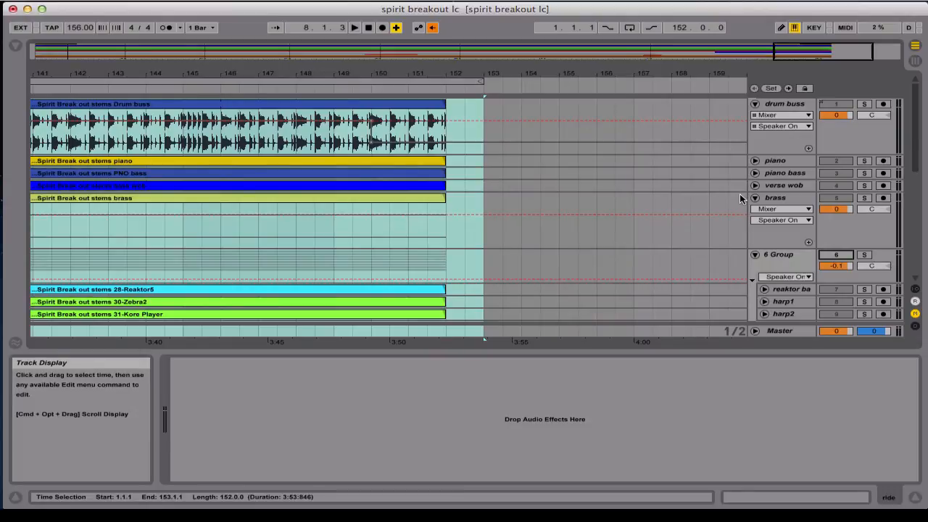
Try soloing the hi dnb2 and ride tracks, then solo only the drum buss track
{"action": "left_click", "coordinate": [865, 105]}
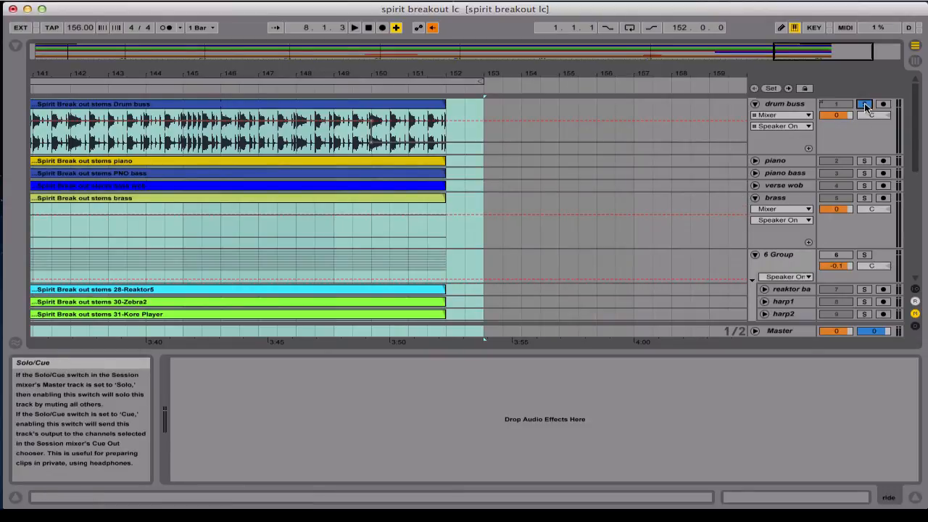
{"action": "scroll", "coordinate": [864, 109], "scroll_direction": "down", "scroll_amount": 10}
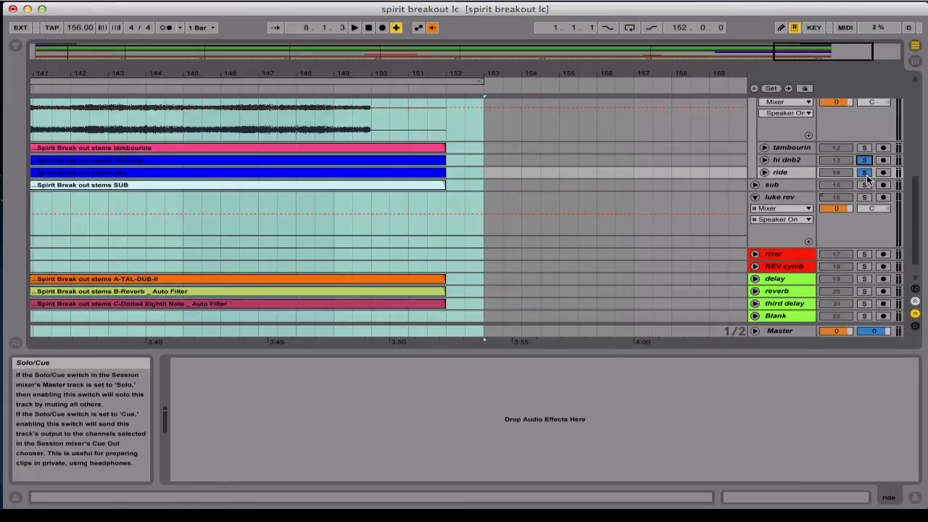
{"action": "scroll", "coordinate": [861, 149], "scroll_direction": "up", "scroll_amount": 10}
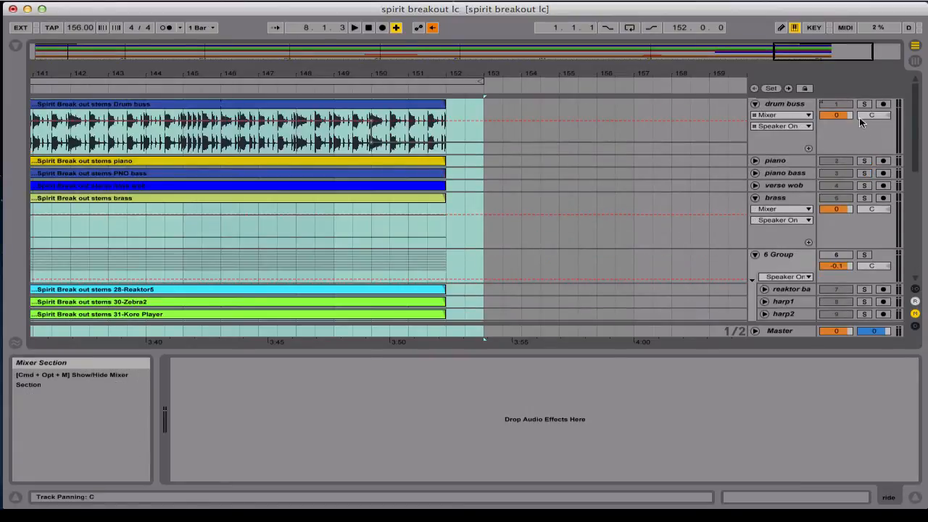
{"action": "left_click", "coordinate": [865, 104]}
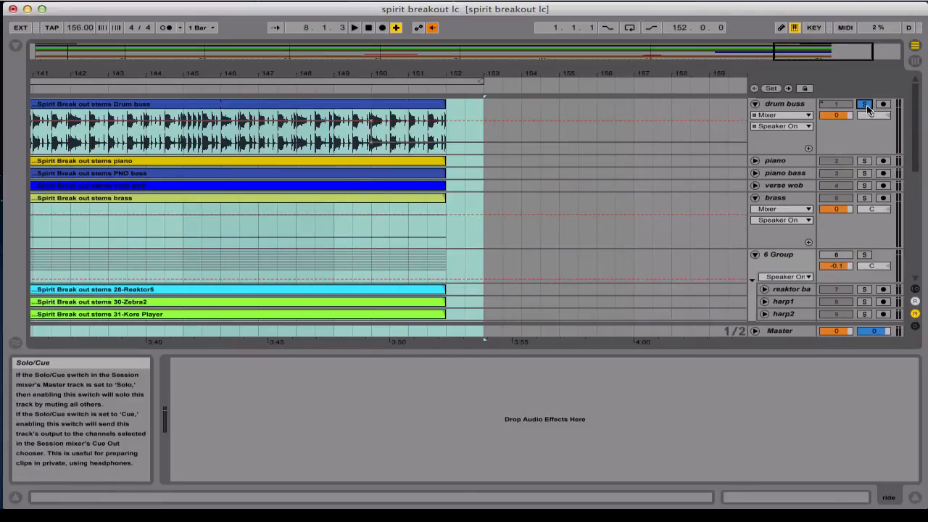
Start exporting the Master output as a 24-bit, 48000 Hz WAV and choose the Spirit Break Out Stems folder
{"action": "key", "text": "super+shift+r"}
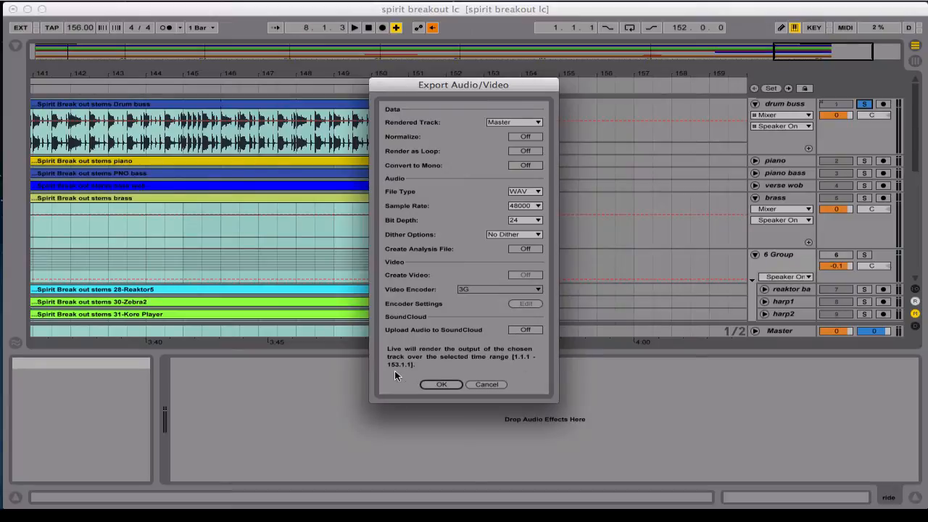
{"action": "left_click", "coordinate": [442, 385]}
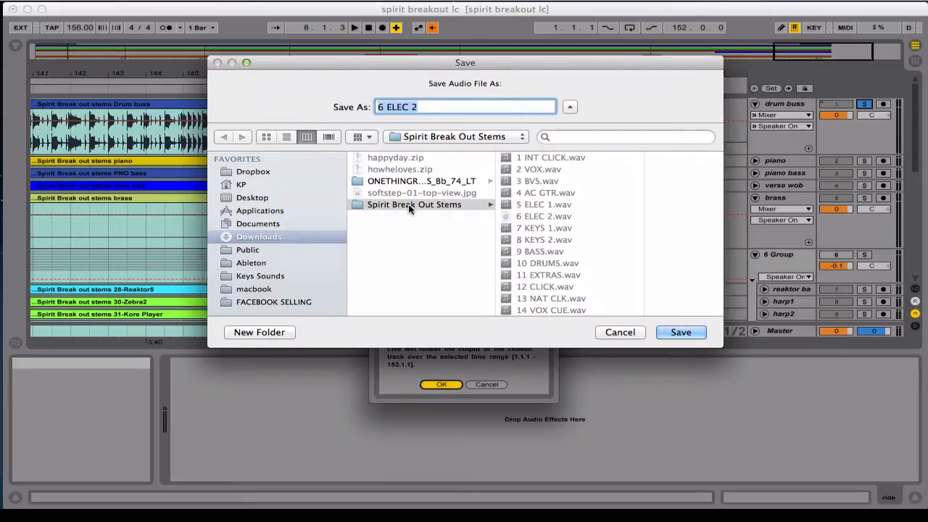
{"action": "left_click", "coordinate": [407, 204]}
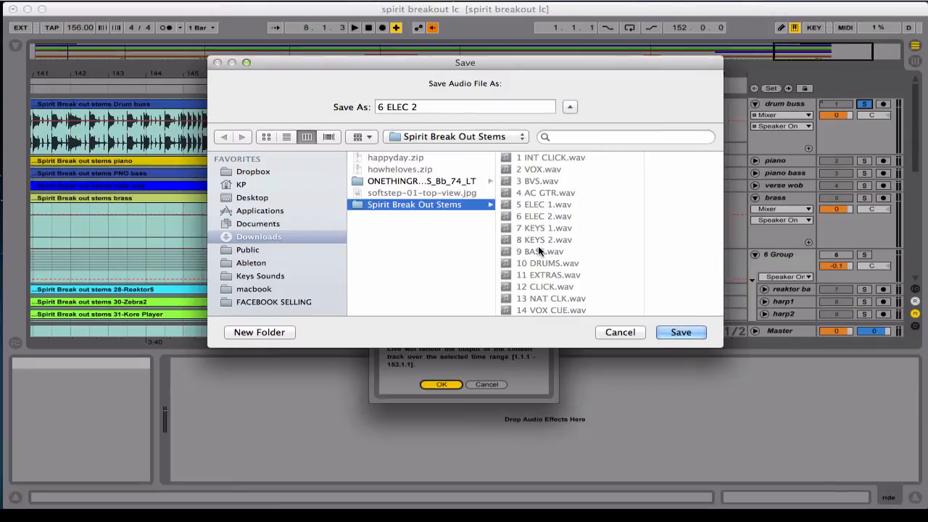
Switch to Worship Backing Band and look up the stem naming convention in its help document
{"action": "mouse_move", "coordinate": [2, 210]}
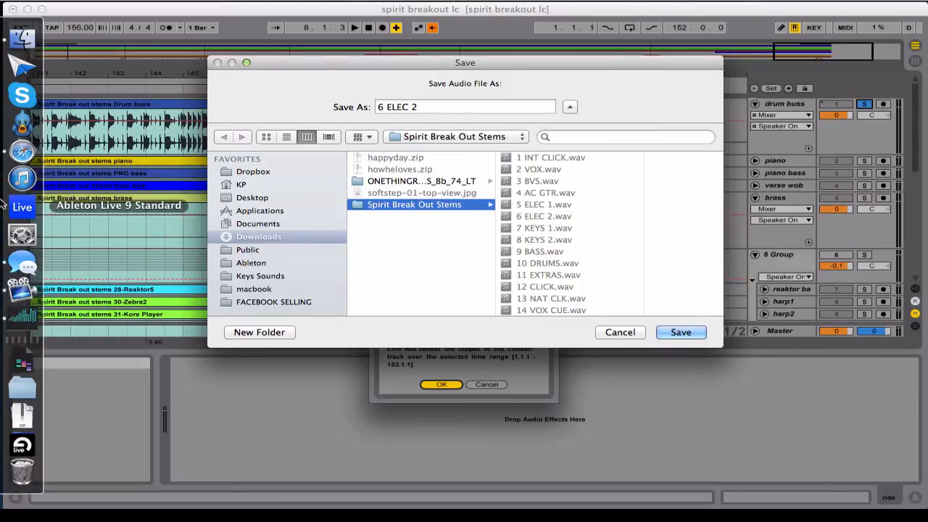
{"action": "left_click", "coordinate": [19, 317]}
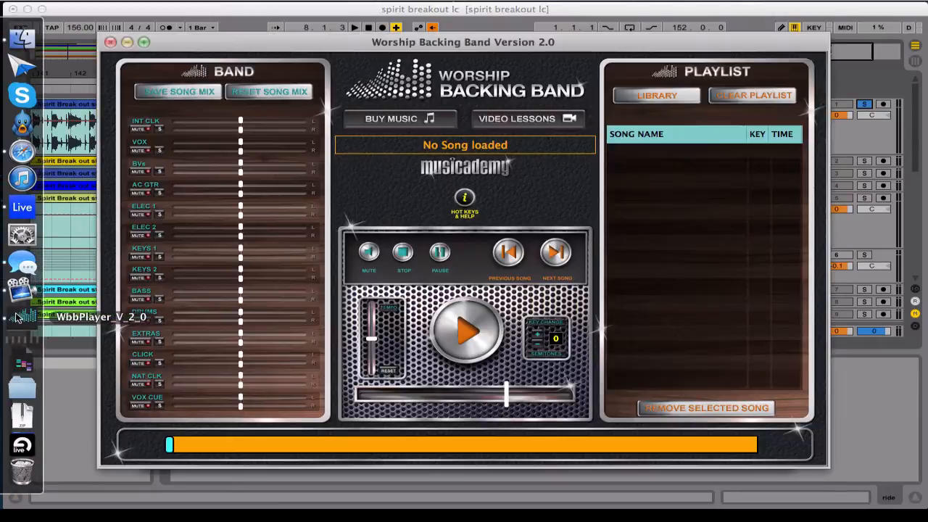
{"action": "left_click", "coordinate": [464, 198]}
{"action": "scroll", "coordinate": [464, 201], "scroll_direction": "up", "scroll_amount": 3}
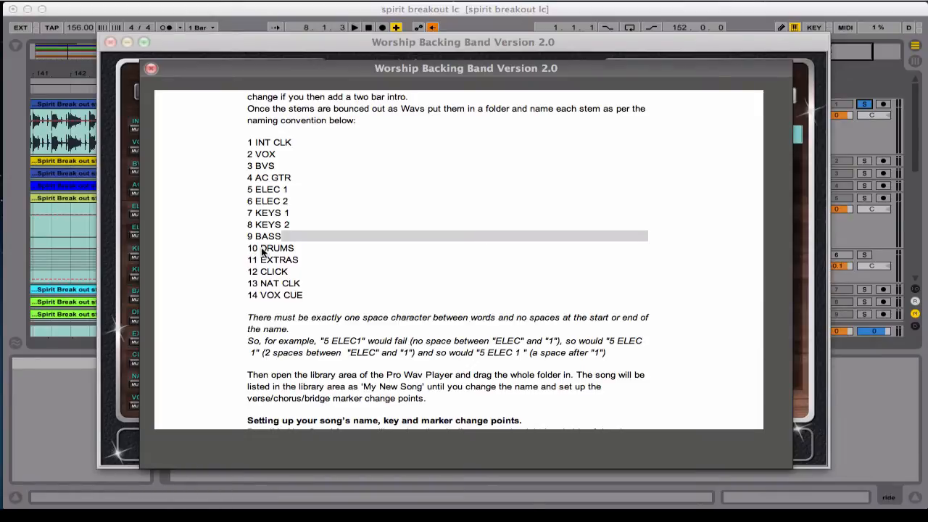
Return to the audio export and save the drum stem as 10 DRUMS, replacing the existing file
{"action": "left_click", "coordinate": [85, 227]}
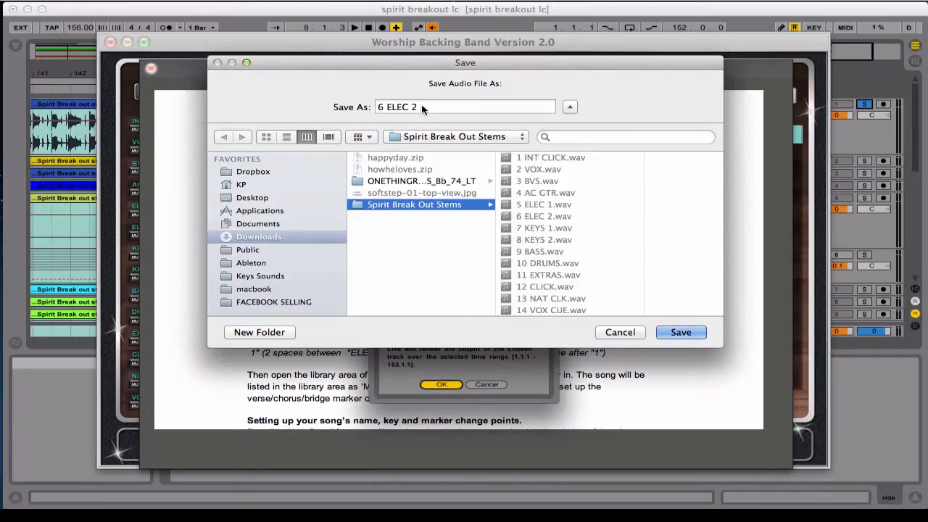
{"action": "left_click", "coordinate": [400, 107]}
{"action": "type", "text": "10 "}
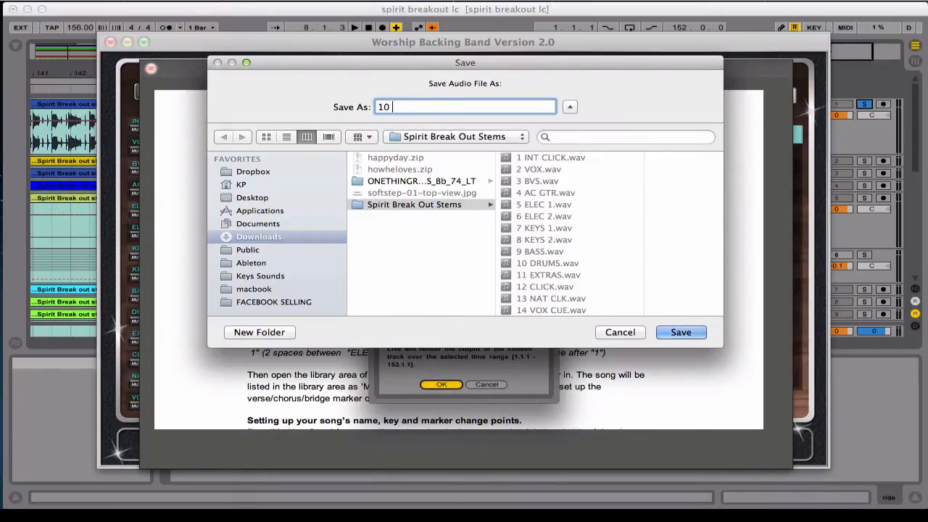
{"action": "type", "text": "DFRUMS"}
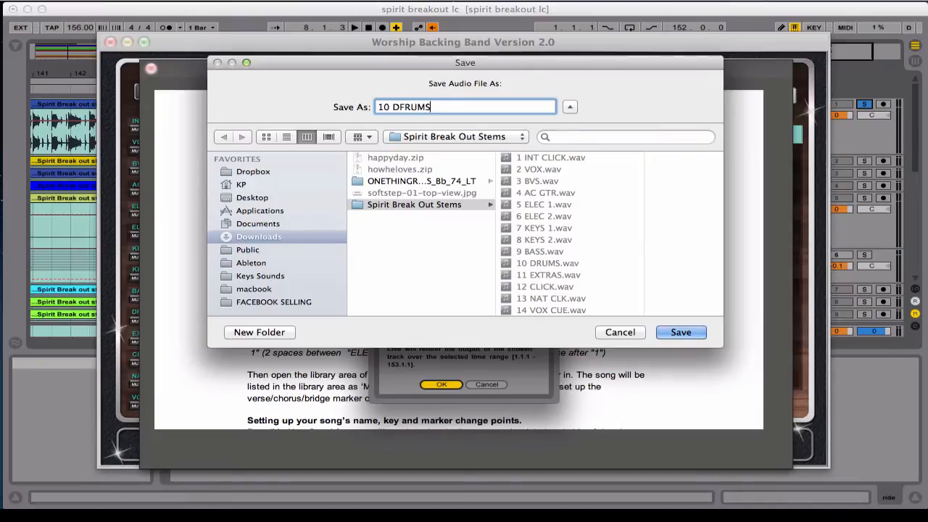
{"action": "key", "text": "BackSpace"}
{"action": "key", "text": "BackSpace"}
{"action": "key", "text": "BackSpace"}
{"action": "key", "text": "BackSpace"}
{"action": "key", "text": "BackSpace"}
{"action": "type", "text": "RUMS"}
{"action": "key", "text": "super+a"}
{"action": "key", "text": "Return"}
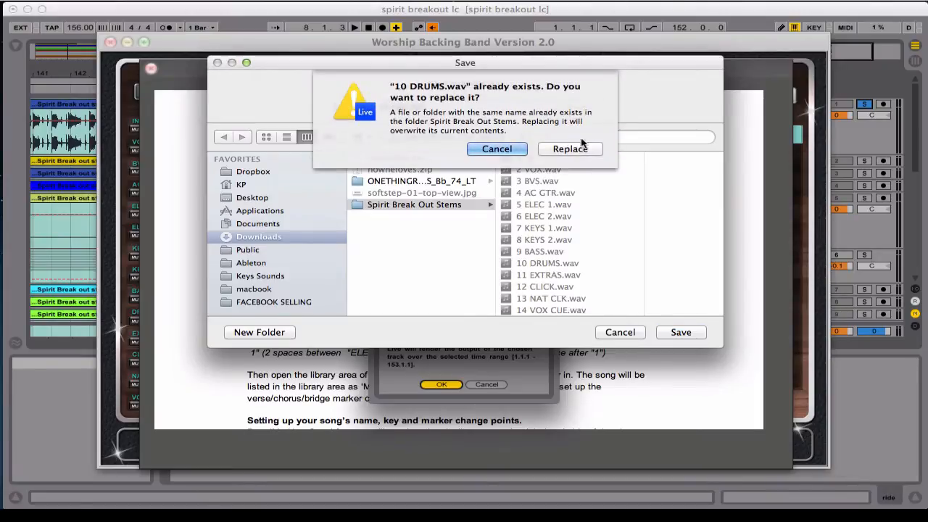
{"action": "left_click", "coordinate": [559, 149]}
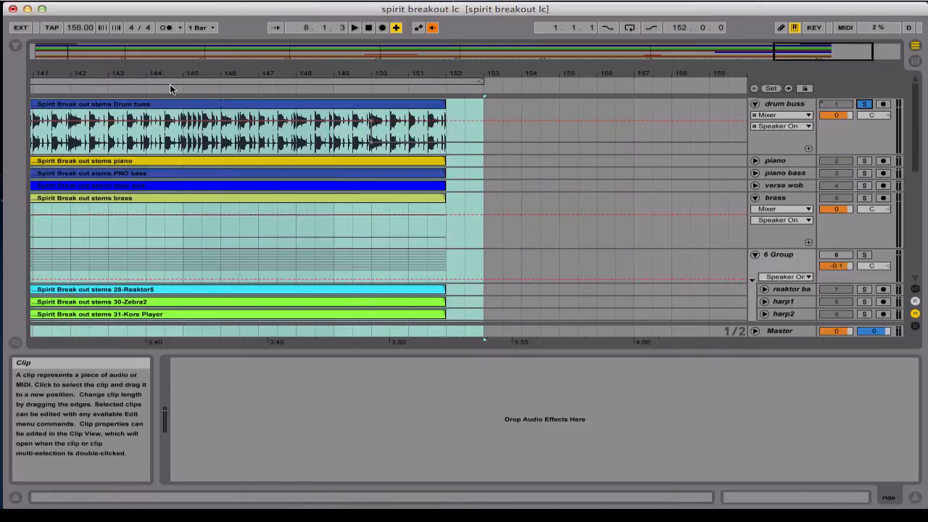
Minimize the Live set and close the help document to clear the Worship Backing Band player
{"action": "left_click", "coordinate": [27, 9]}
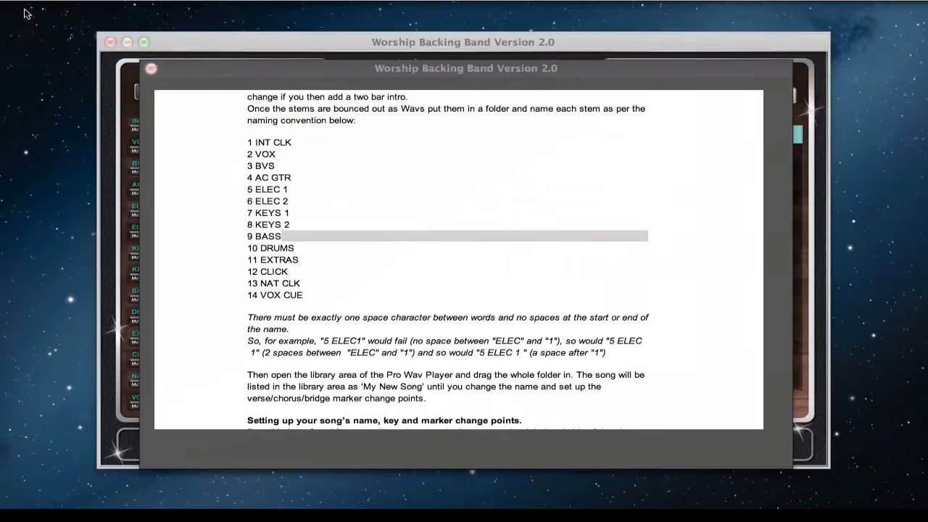
{"action": "left_click", "coordinate": [150, 73]}
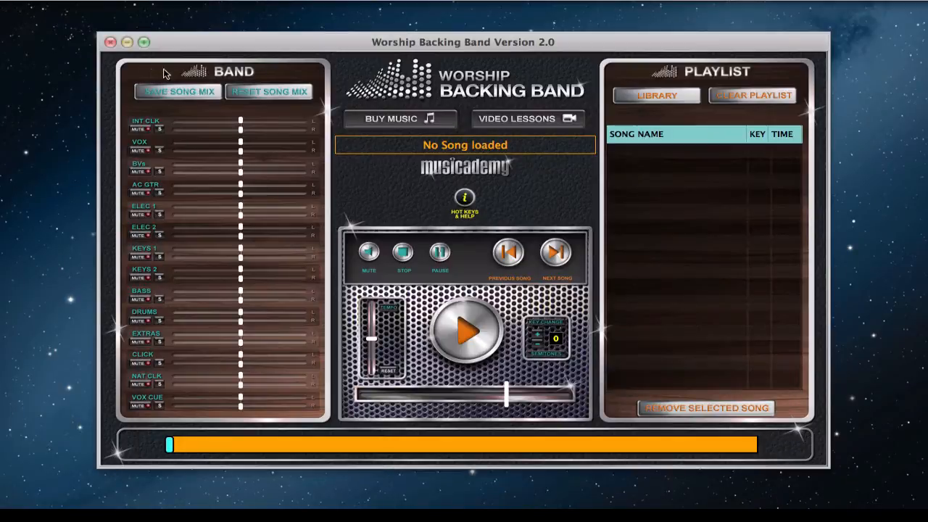
{"action": "left_click_drag", "start_coordinate": [339, 49], "coordinate": [336, 29]}
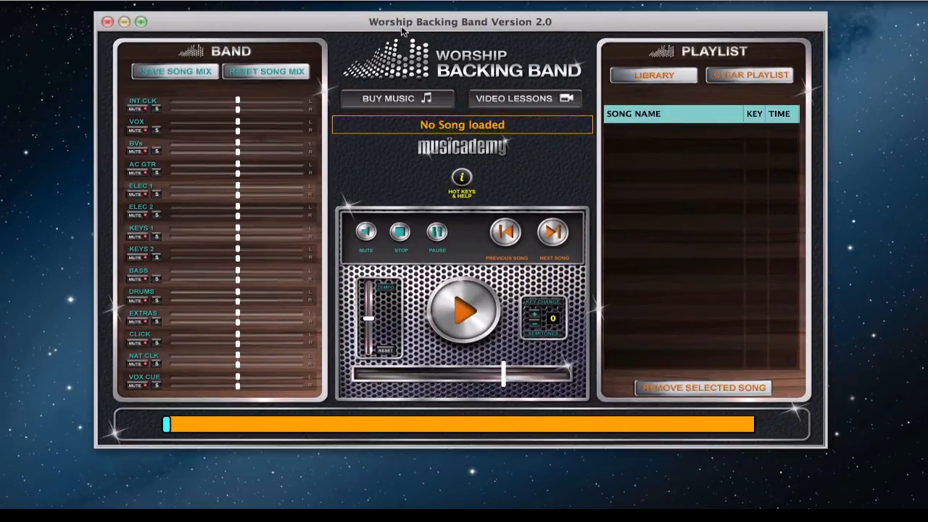
Open the song library and import the Spirit Break Out Stems folder from Downloads
{"action": "left_click", "coordinate": [637, 74]}
{"action": "mouse_move", "coordinate": [3, 192]}
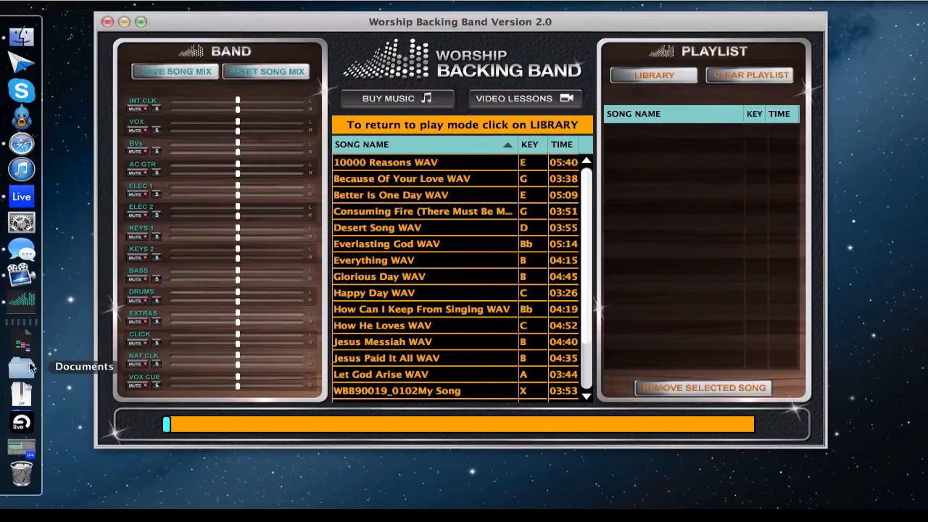
{"action": "left_click", "coordinate": [23, 396]}
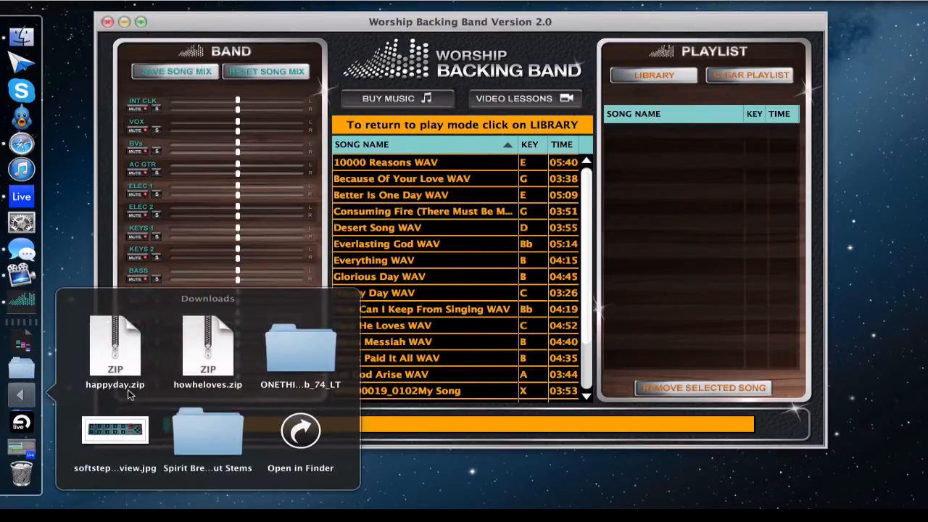
{"action": "left_click_drag", "start_coordinate": [204, 429], "coordinate": [424, 247]}
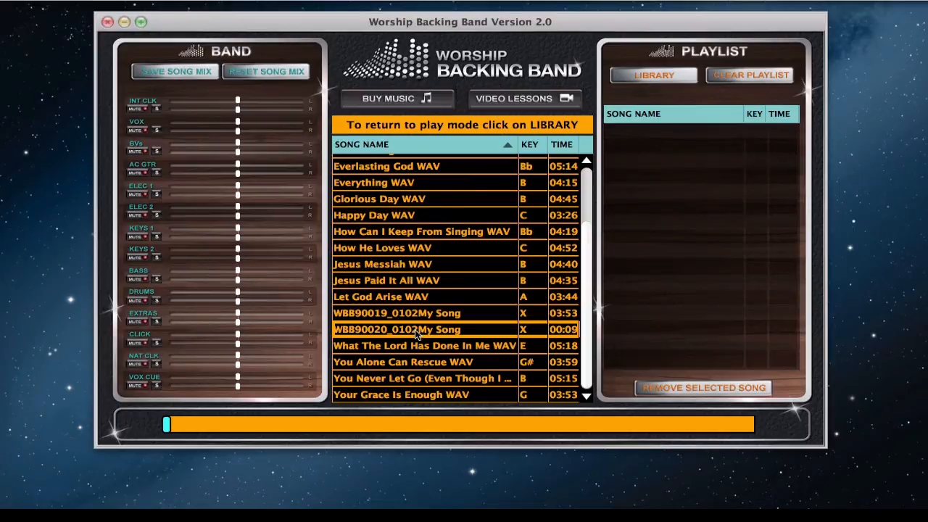
Add the imported song WBB90020_0102My Song to the playlist and preview it in play mode
{"action": "left_click_drag", "start_coordinate": [415, 329], "coordinate": [681, 127]}
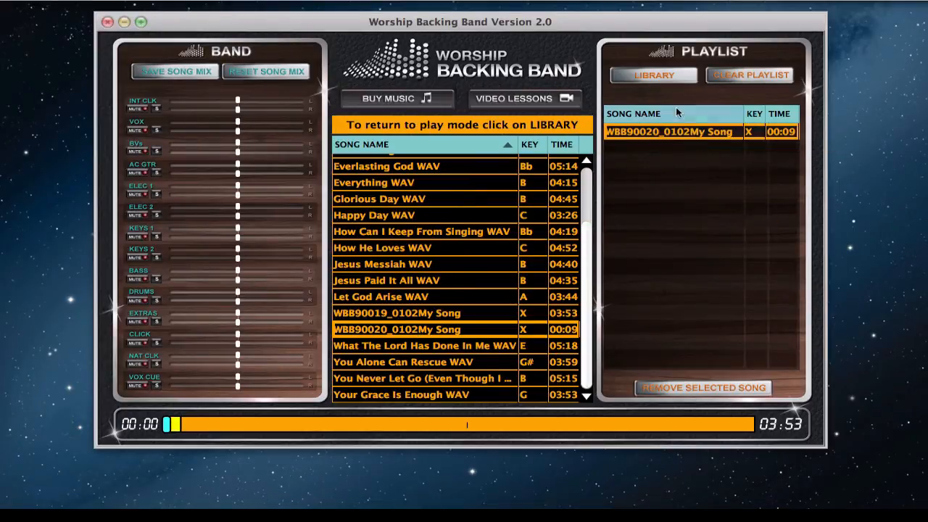
{"action": "left_click", "coordinate": [654, 75]}
{"action": "left_click", "coordinate": [470, 310]}
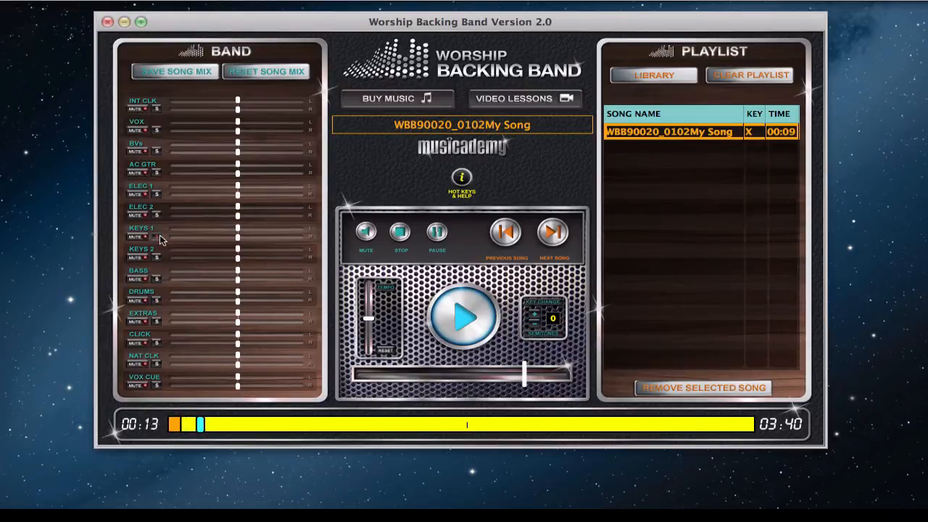
{"action": "left_click", "coordinate": [403, 239]}
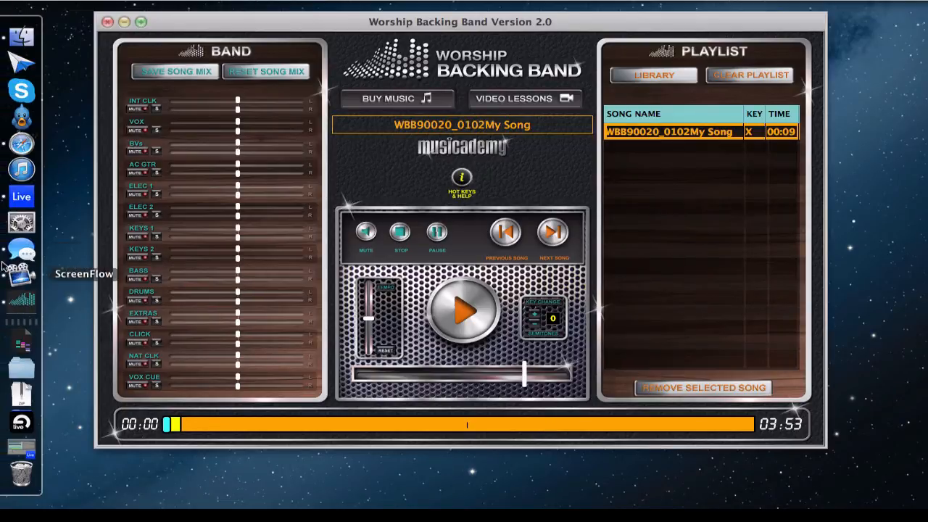
Switch to Ableton Live and place the insert mark on the Master track at the Intro locator to read its time
{"action": "left_click", "coordinate": [21, 196]}
{"action": "key", "text": "Home"}
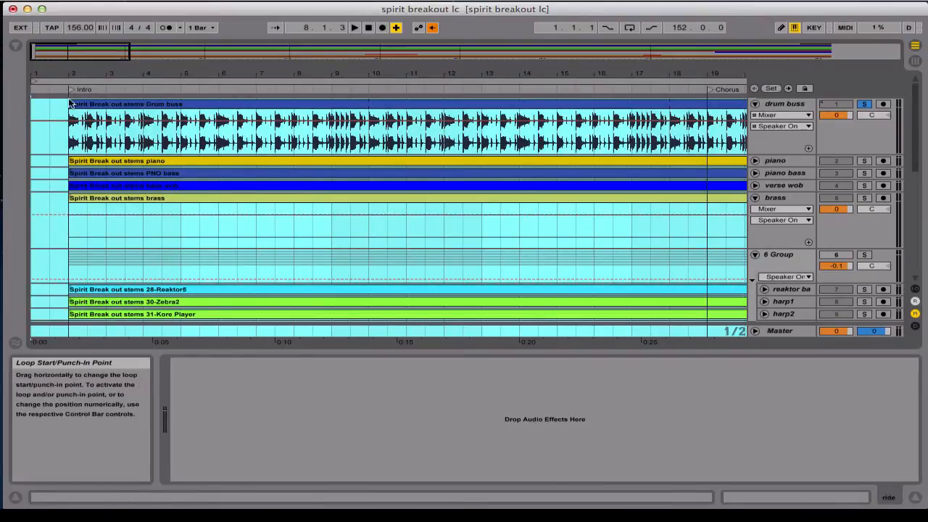
{"action": "left_click", "coordinate": [68, 330]}
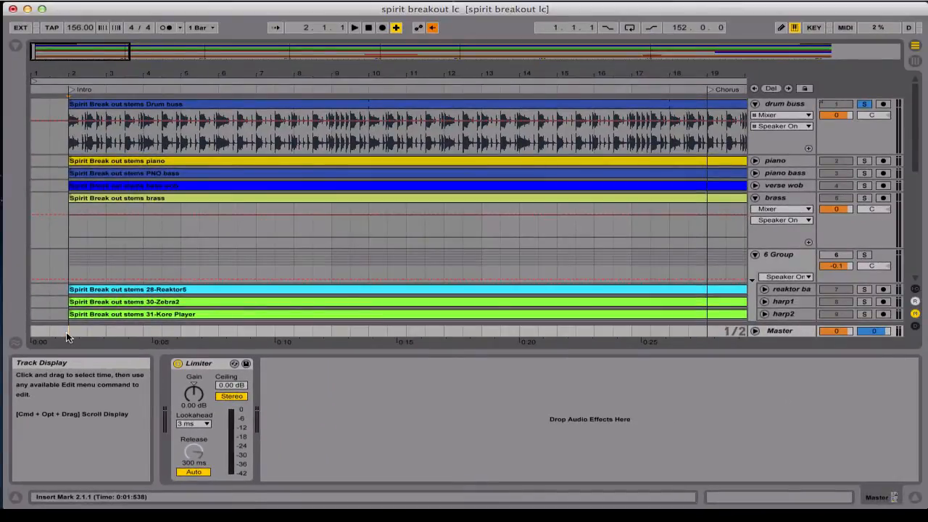
Place the insert mark on the Master track at the first Chorus locator to read its time, then look through the later locators
{"action": "scroll", "coordinate": [309, 268], "scroll_direction": "right", "scroll_amount": 5}
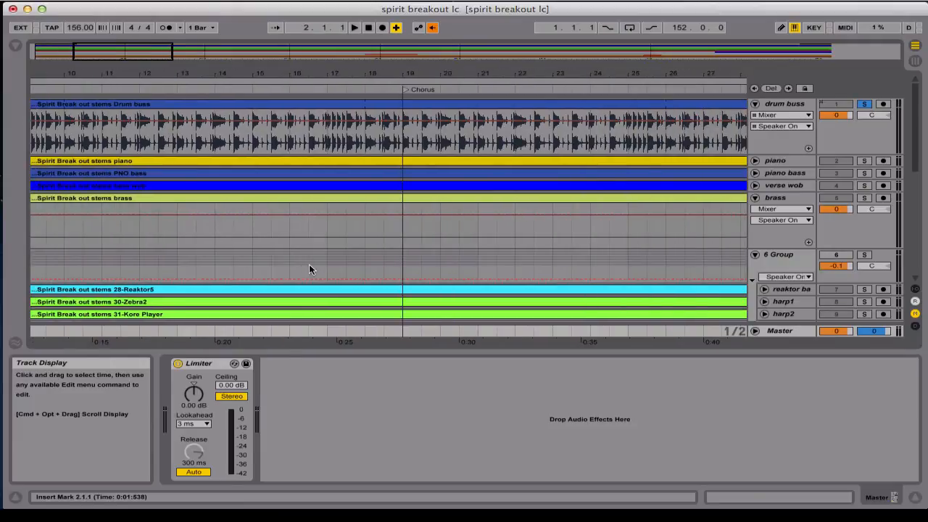
{"action": "left_click", "coordinate": [402, 331]}
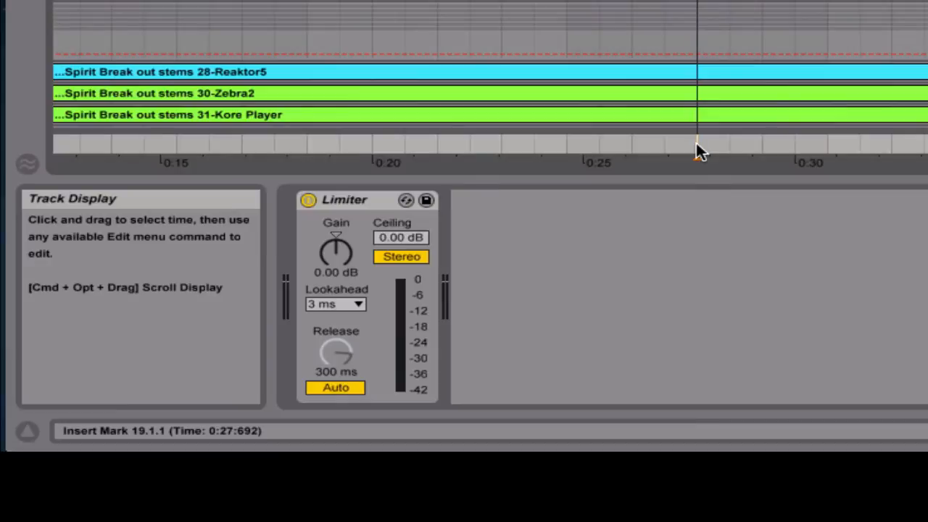
{"action": "scroll", "coordinate": [696, 145], "scroll_direction": "right", "scroll_amount": 9}
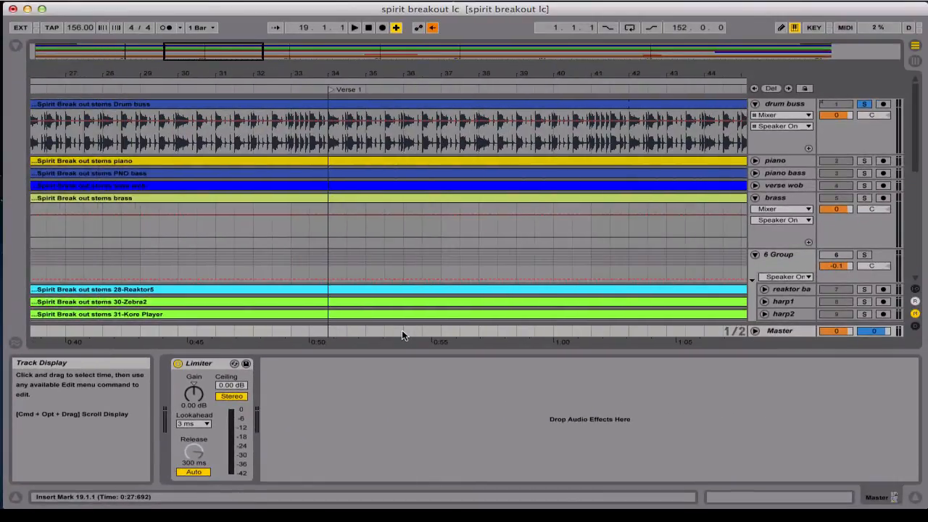
{"action": "scroll", "coordinate": [401, 335], "scroll_direction": "right", "scroll_amount": 15}
{"action": "scroll", "coordinate": [401, 335], "scroll_direction": "down", "scroll_amount": 2}
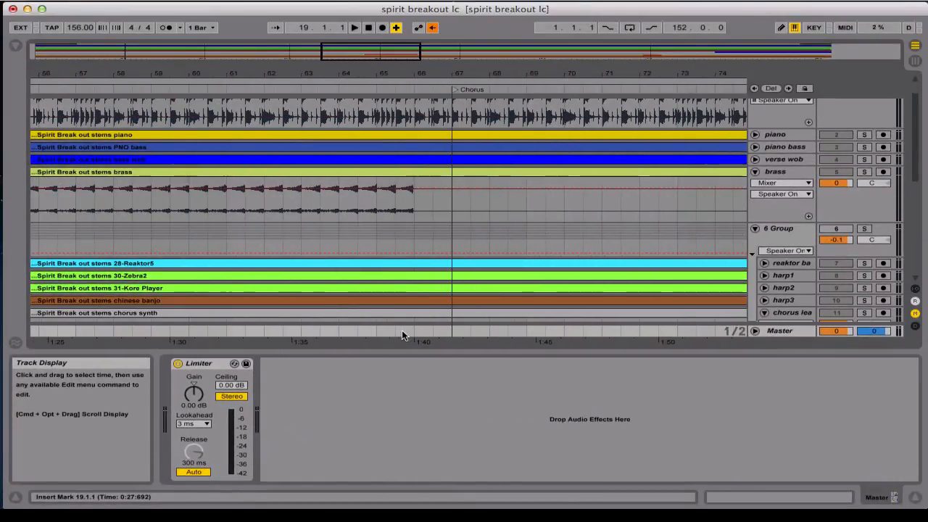
Switch to Worship Backing Band and open the section editor for the song WBB90020_0102My Song
{"action": "mouse_move", "coordinate": [22, 206]}
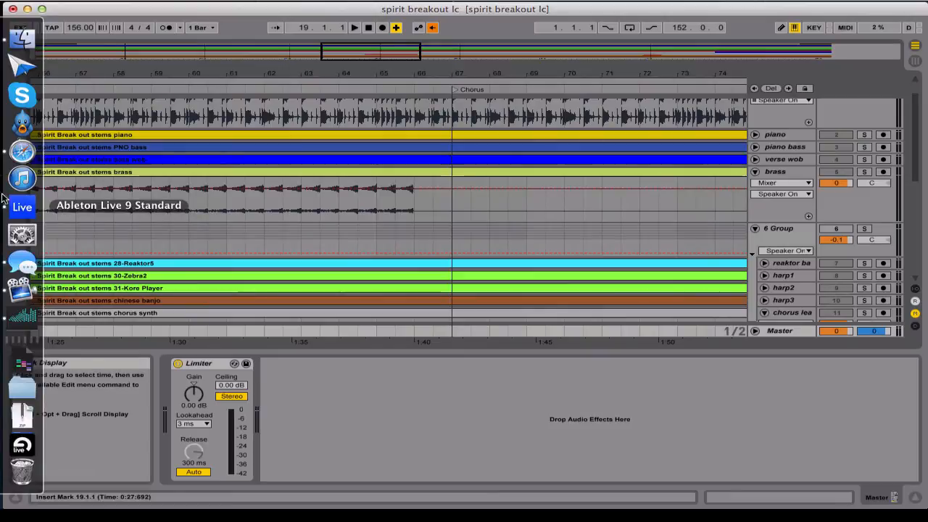
{"action": "left_click", "coordinate": [24, 318]}
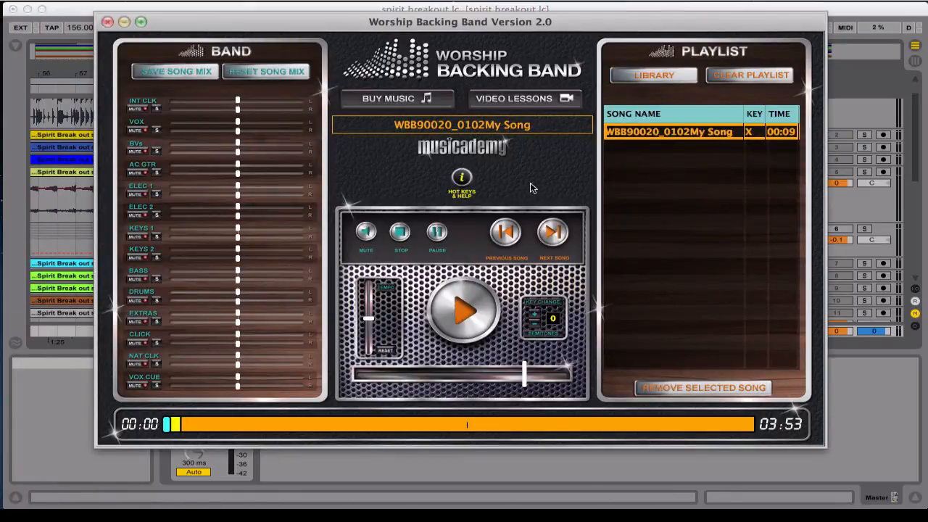
{"action": "key", "text": "e"}
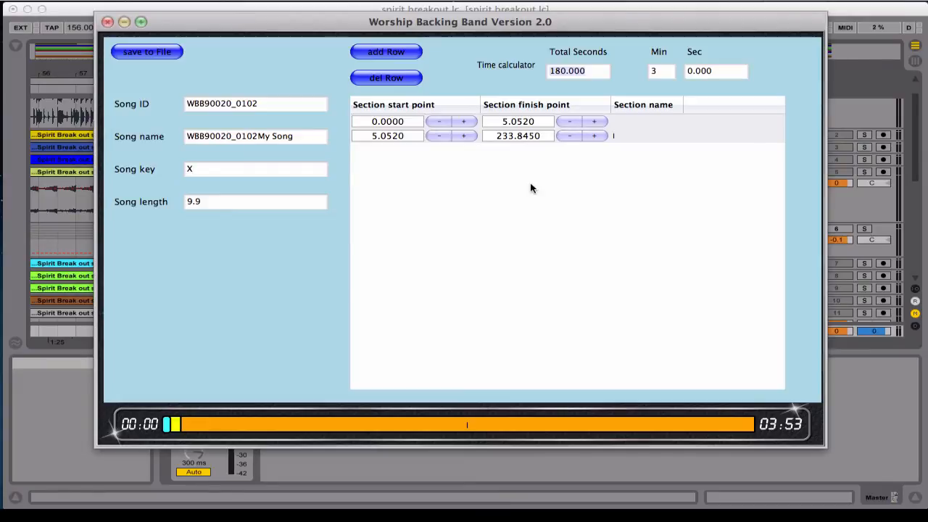
Set both the song ID and the song name to Spirit Break Out (DUBSTEP)
{"action": "double_click", "coordinate": [260, 104]}
{"action": "type", "text": "S"}
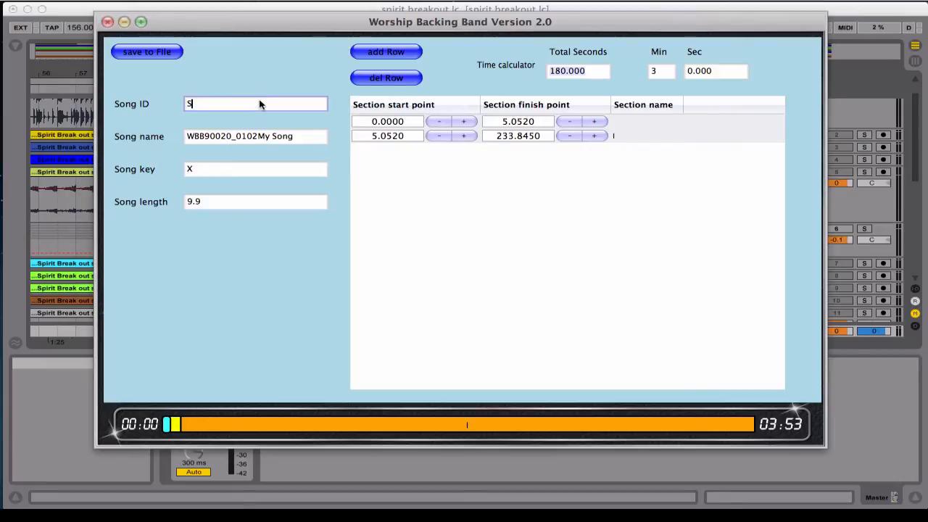
{"action": "type", "text": "pirit Break Out"}
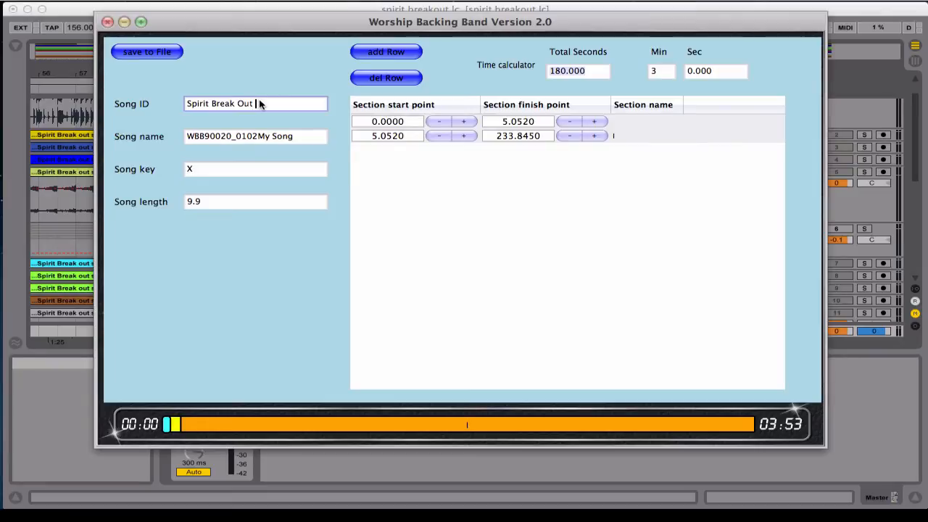
{"action": "type", "text": " (DUBSTEP)"}
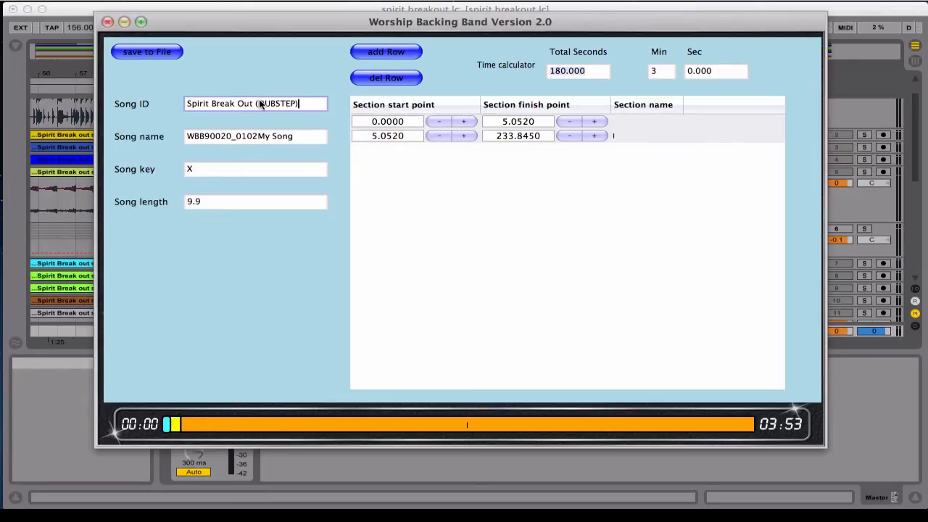
{"action": "key", "text": "super+a"}
{"action": "key", "text": "super+c"}
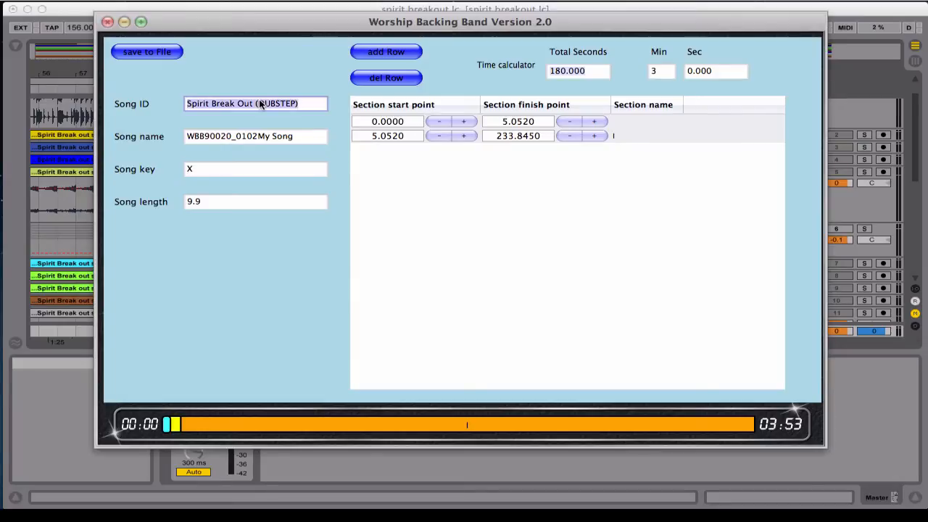
{"action": "left_click", "coordinate": [243, 140]}
{"action": "key", "text": "super+a"}
{"action": "key", "text": "super+v"}
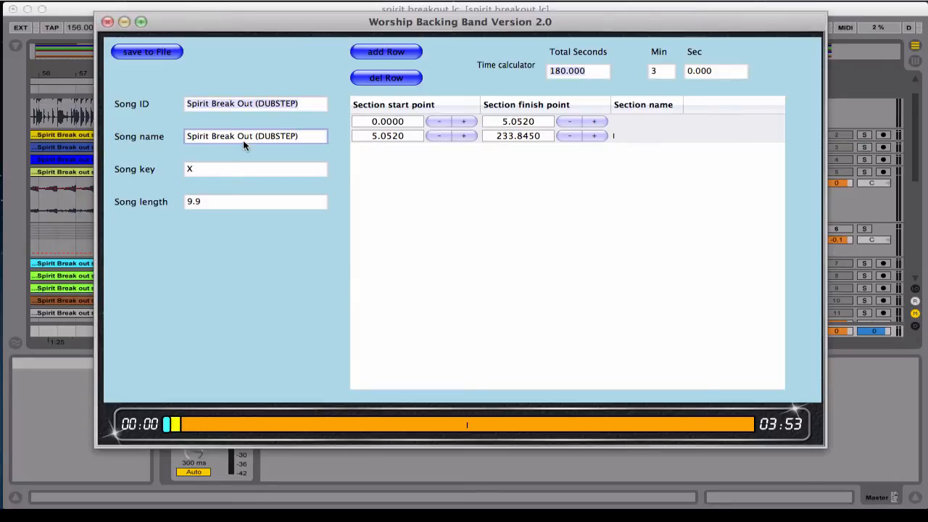
Set the song key to b and open the song length for editing
{"action": "left_click", "coordinate": [215, 175]}
{"action": "key", "text": "super+a"}
{"action": "type", "text": "b"}
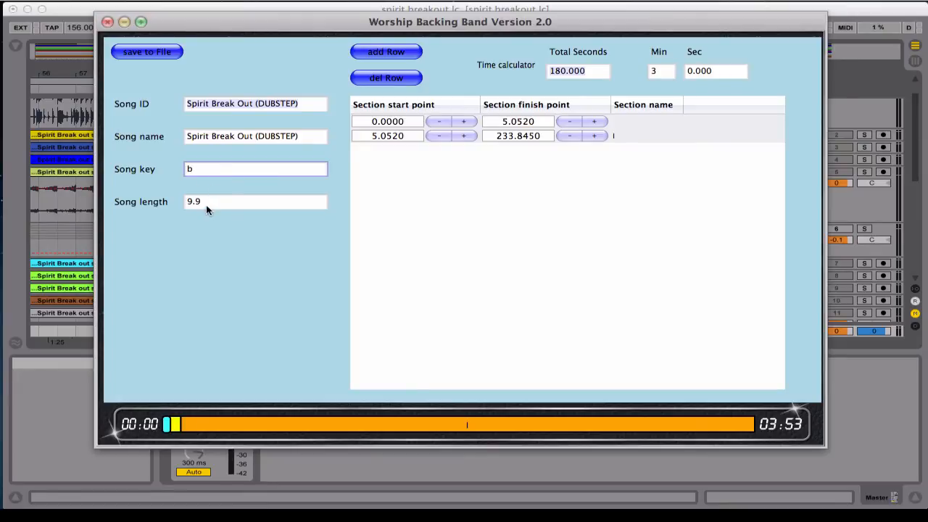
{"action": "left_click", "coordinate": [206, 205]}
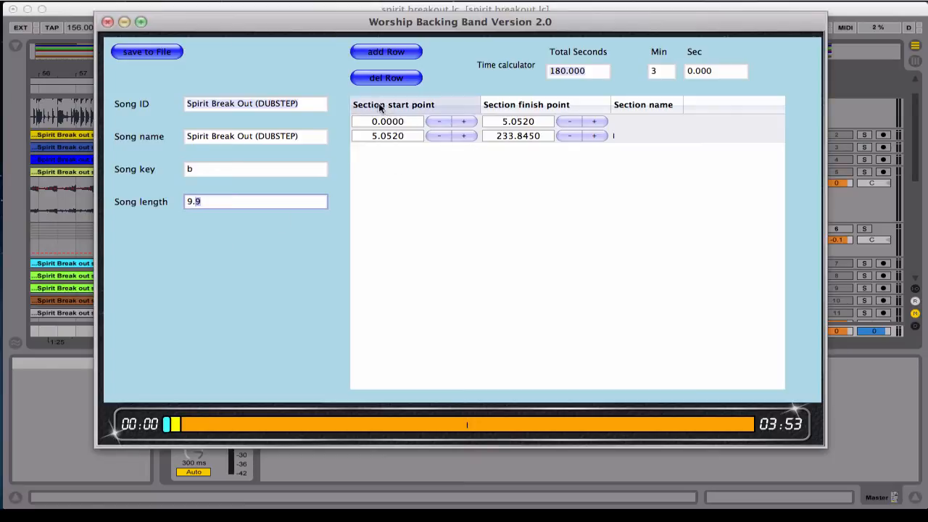
Set the first section's finish point to 1.538 and name the section "in"
{"action": "double_click", "coordinate": [510, 122]}
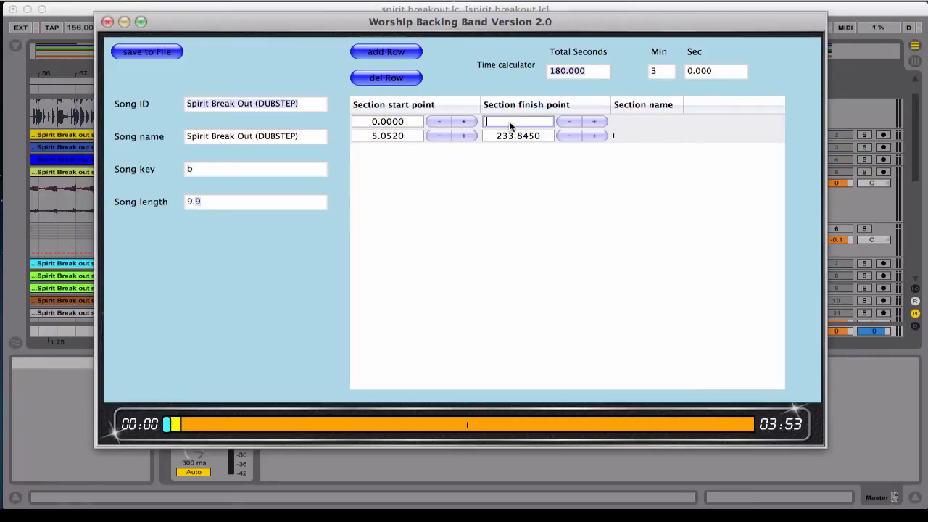
{"action": "type", "text": "1.538"}
{"action": "key", "text": "Return"}
{"action": "left_click", "coordinate": [624, 121]}
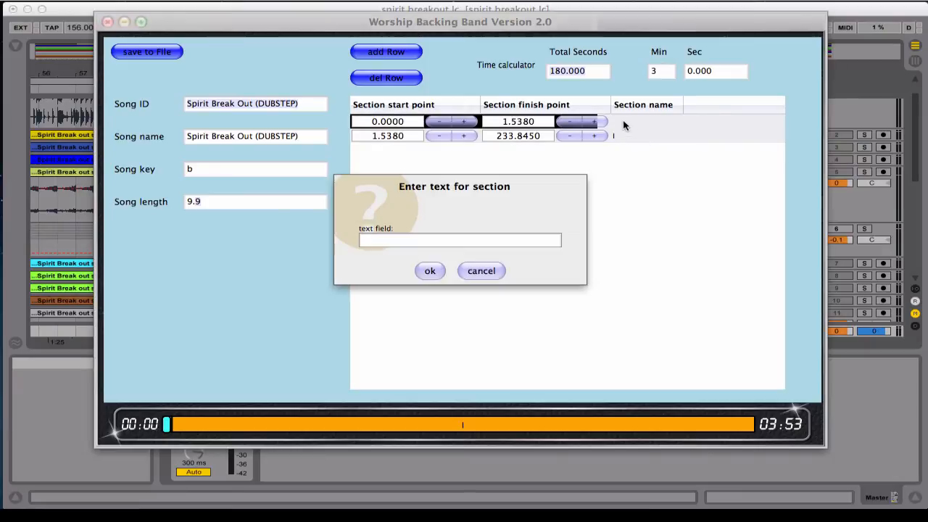
{"action": "left_click", "coordinate": [436, 242]}
{"action": "type", "text": "in"}
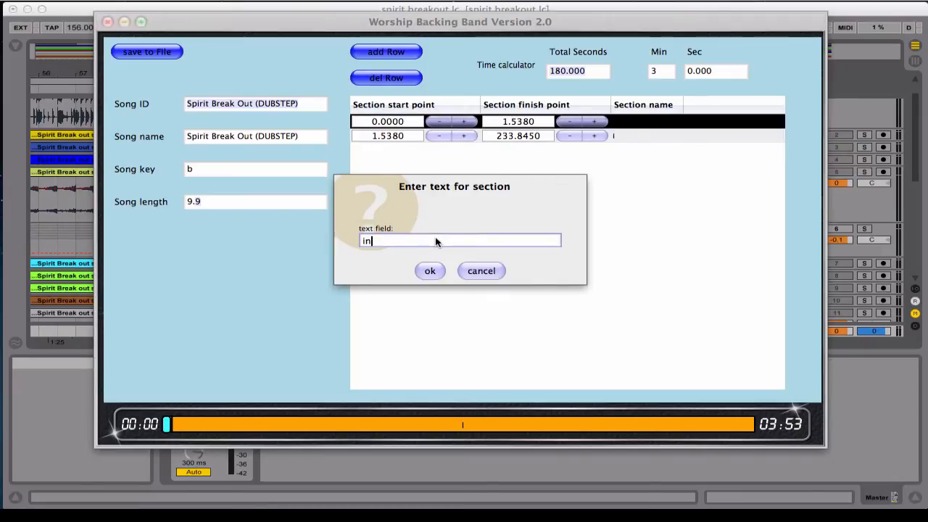
{"action": "left_click", "coordinate": [430, 270]}
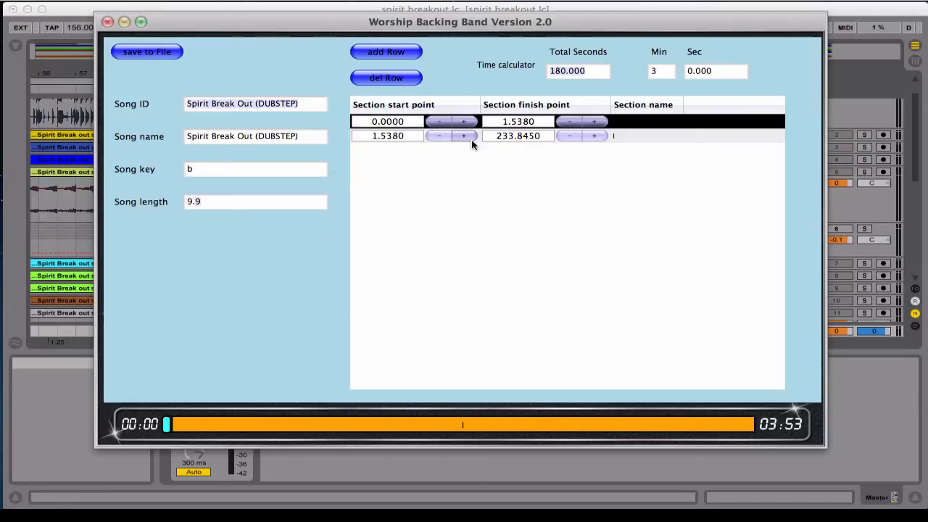
Set the second section's finish point to 27.692 seconds
{"action": "double_click", "coordinate": [514, 136]}
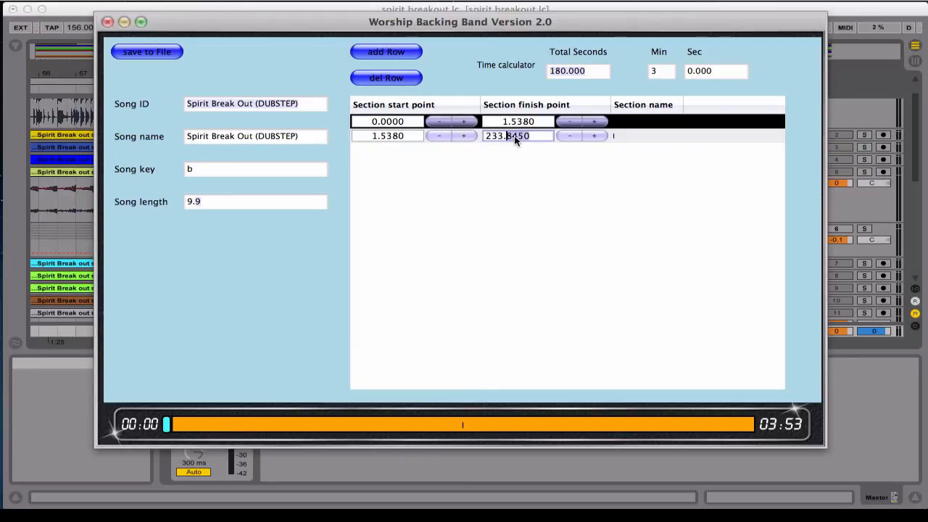
{"action": "double_click", "coordinate": [514, 135]}
{"action": "left_click_drag", "start_coordinate": [530, 136], "coordinate": [478, 136]}
{"action": "type", "text": "27"}
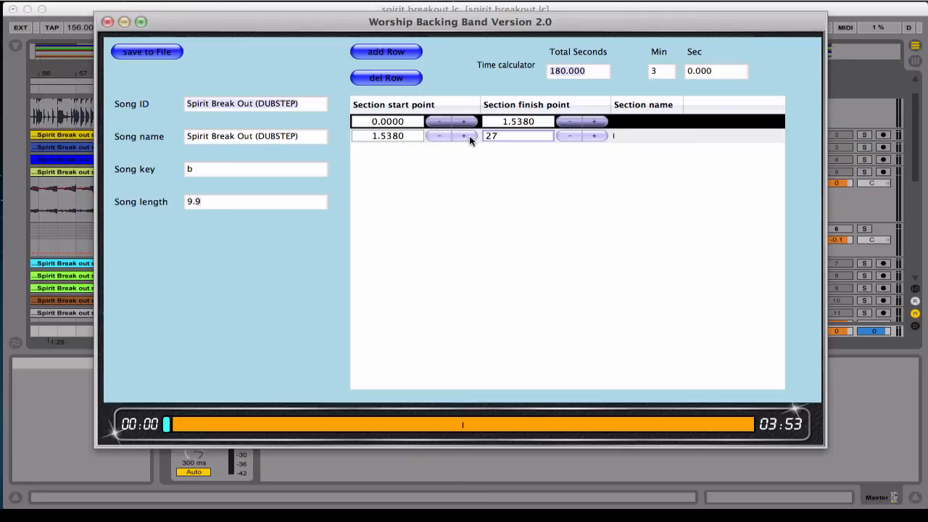
{"action": "type", "text": ".692"}
{"action": "key", "text": "Return"}
Name the second section Chorus
{"action": "left_click", "coordinate": [629, 140]}
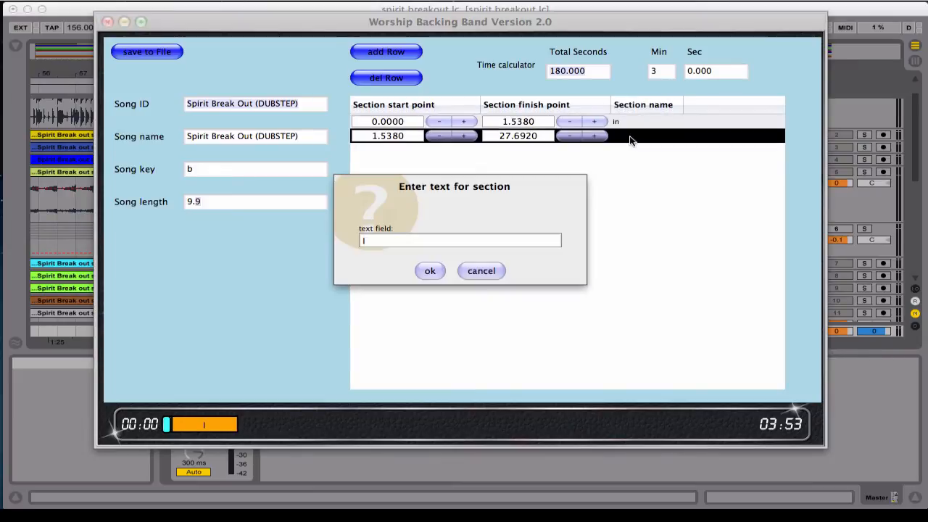
{"action": "left_click", "coordinate": [384, 244]}
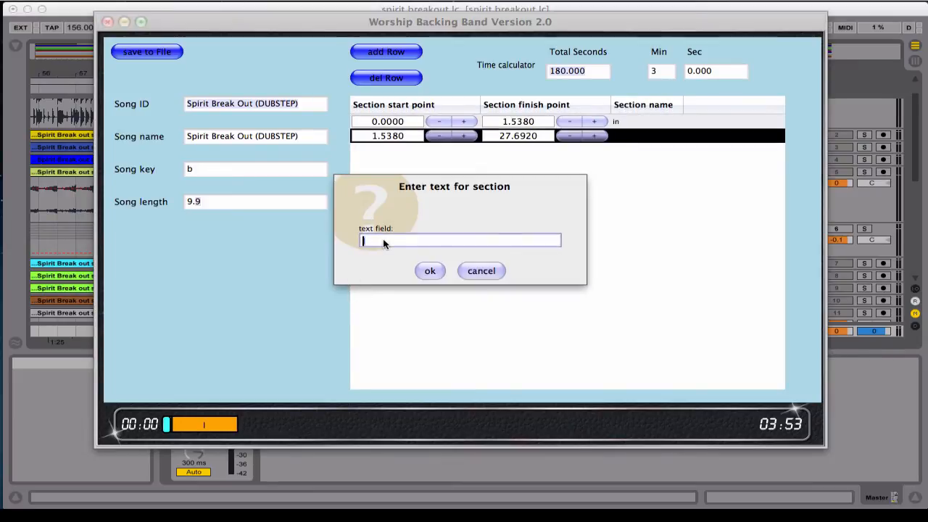
{"action": "type", "text": "Chorus"}
{"action": "key", "text": "Return"}
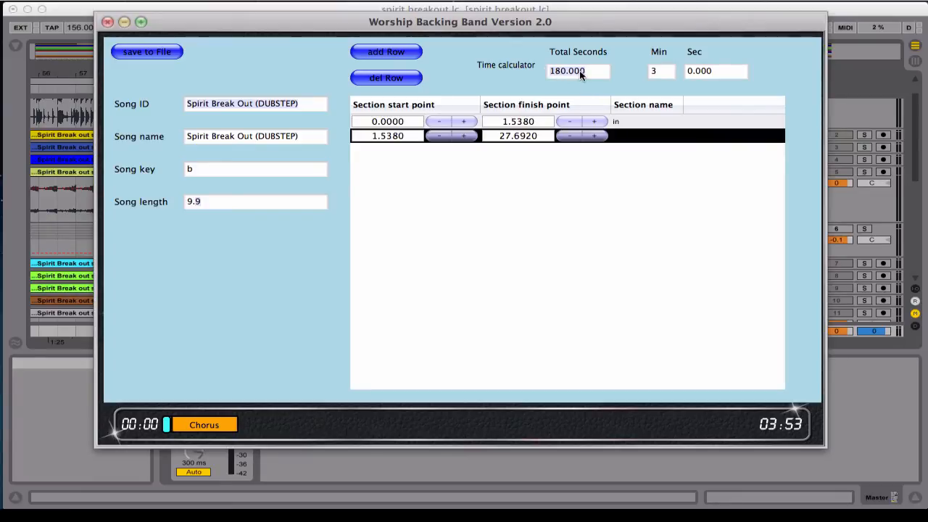
Convert 1 minute 41.538 seconds to total seconds with the time calculator
{"action": "left_click", "coordinate": [658, 74]}
{"action": "type", "text": "1"}
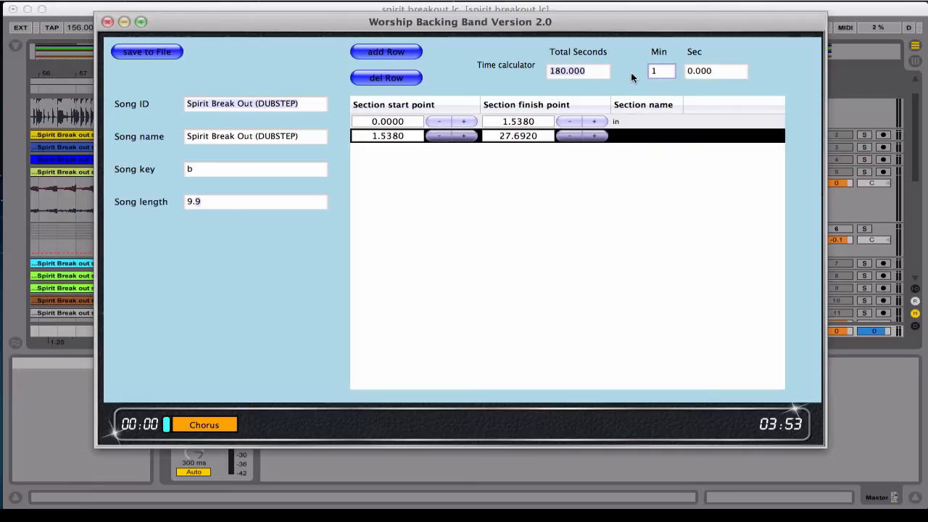
{"action": "key", "text": "Return"}
{"action": "left_click", "coordinate": [684, 76]}
{"action": "type", "text": "41.538"}
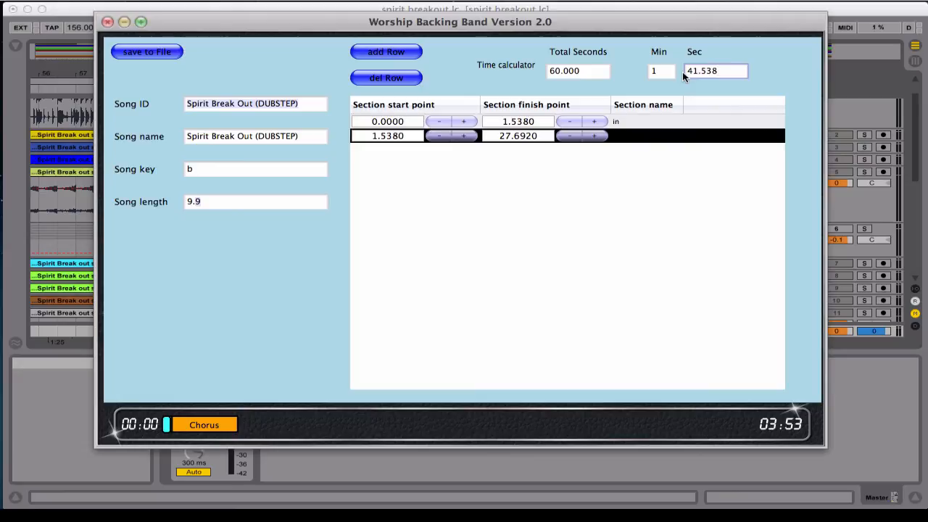
{"action": "key", "text": "Return"}
{"action": "left_click", "coordinate": [577, 70]}
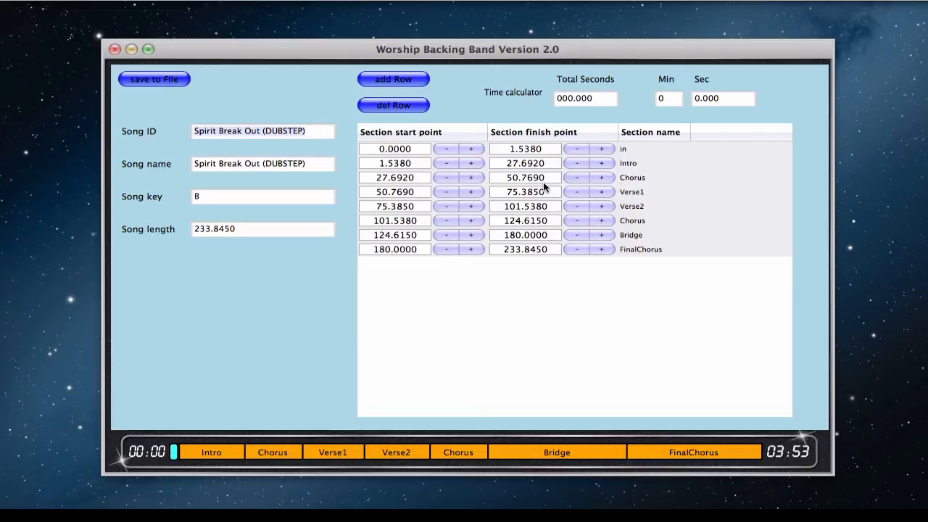
Save the song's section data to file, then play Spirit Break Out (DUBSTEP) and jump to the Verse1 section
{"action": "left_click", "coordinate": [153, 79]}
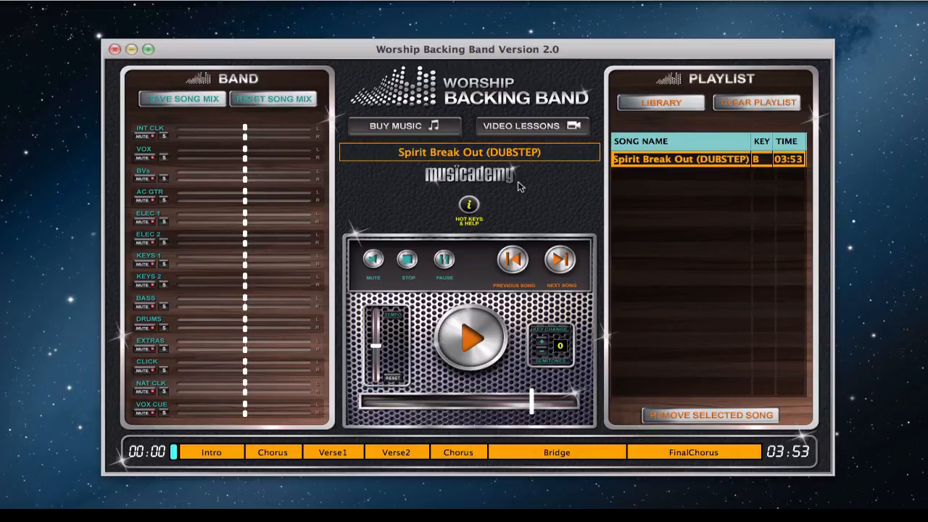
{"action": "left_click", "coordinate": [478, 337]}
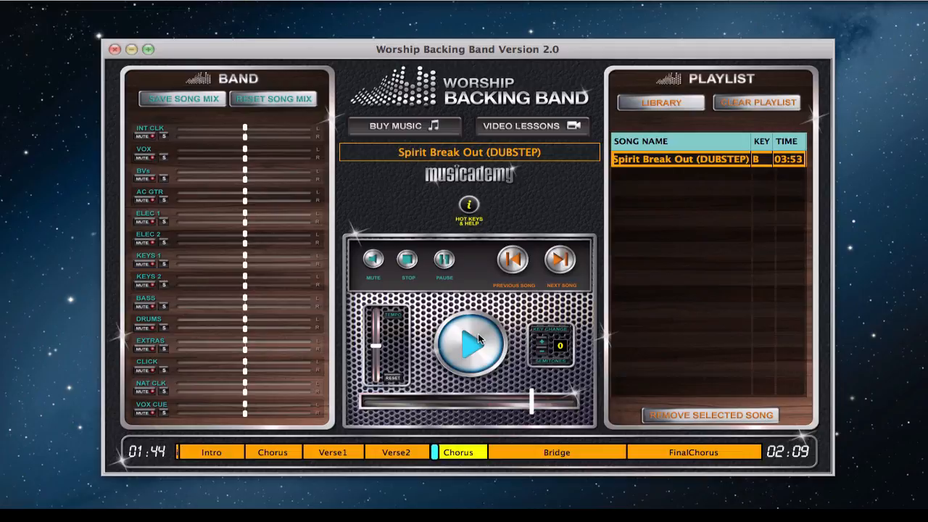
{"action": "key", "text": "3"}
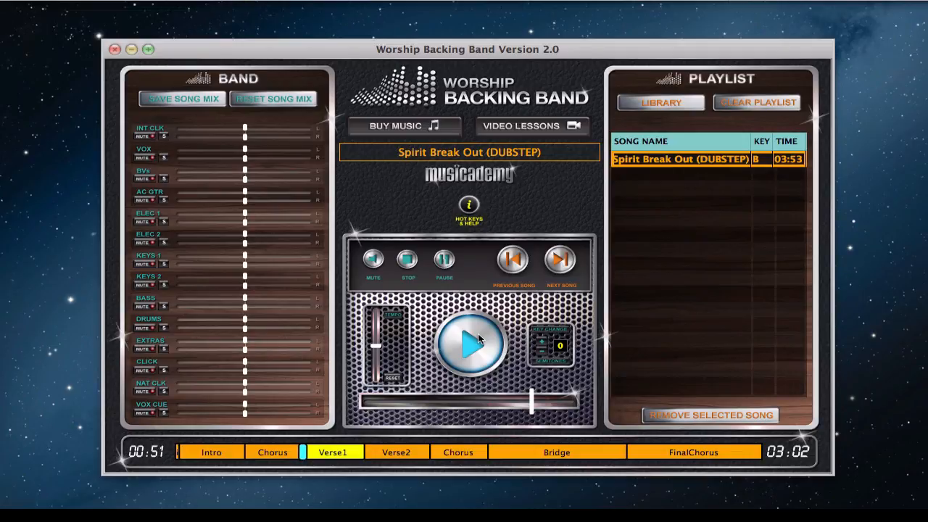